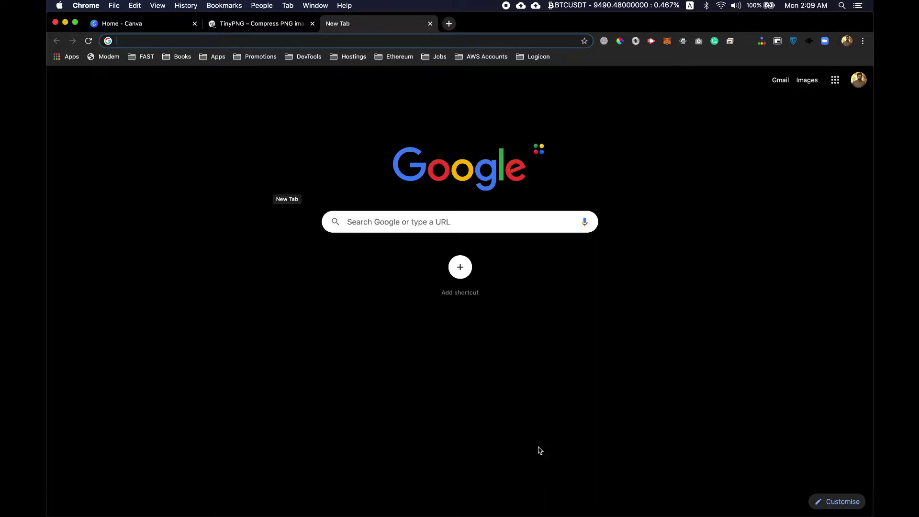
Step: Switch to the Canva home page and look over its design types and recent designs
left_click(150, 27)
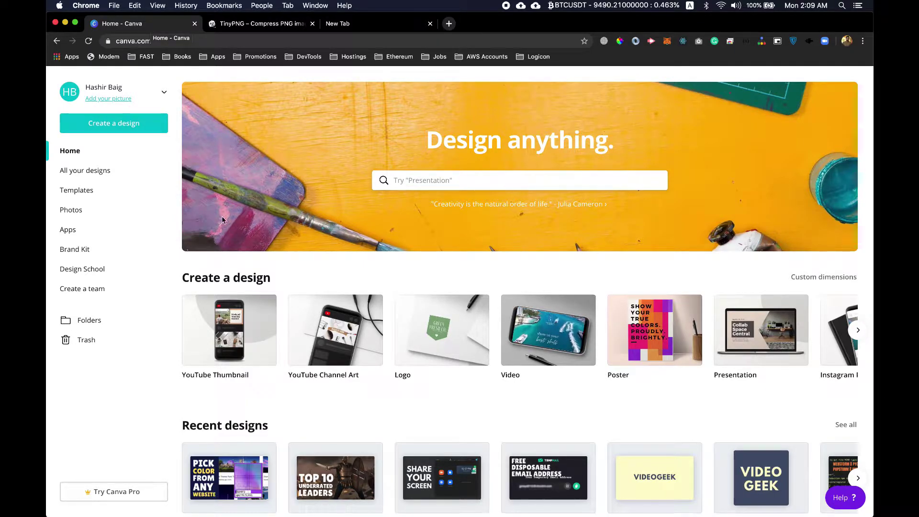
scroll(222, 216, "down", 2)
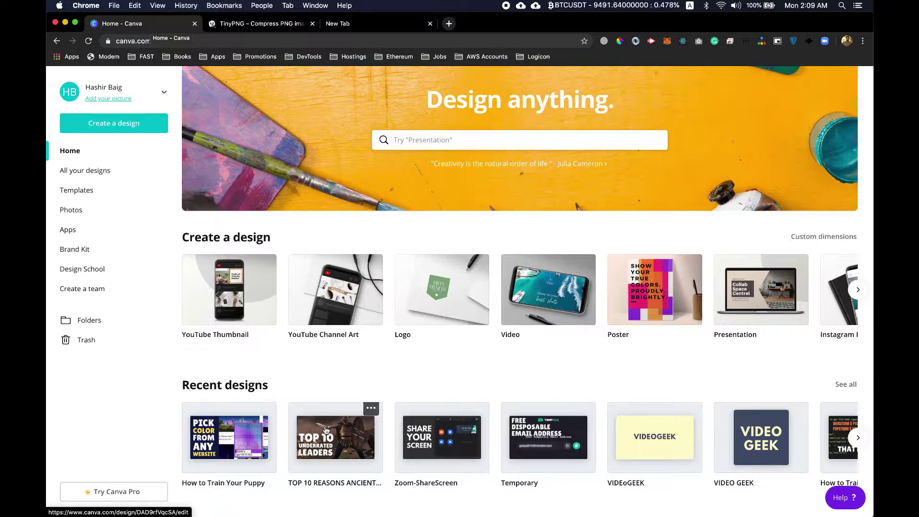
scroll(201, 239, "up", 2)
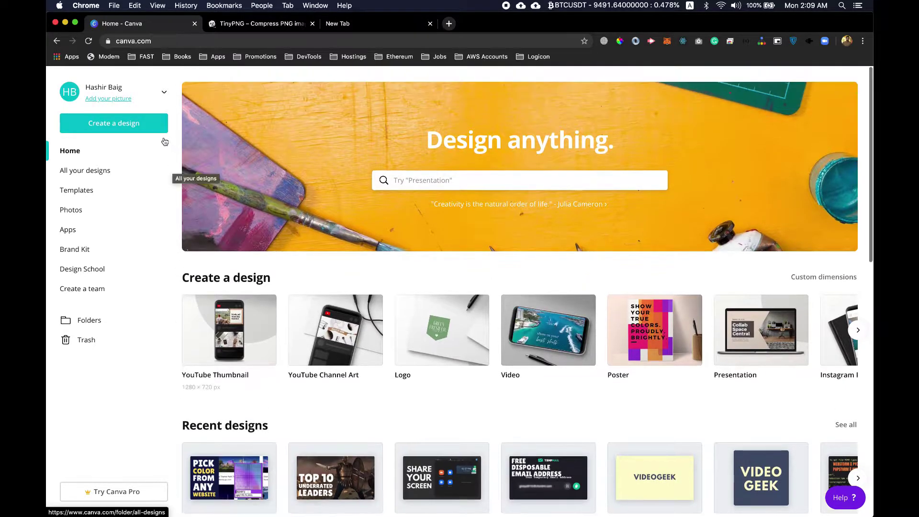
left_click(142, 125)
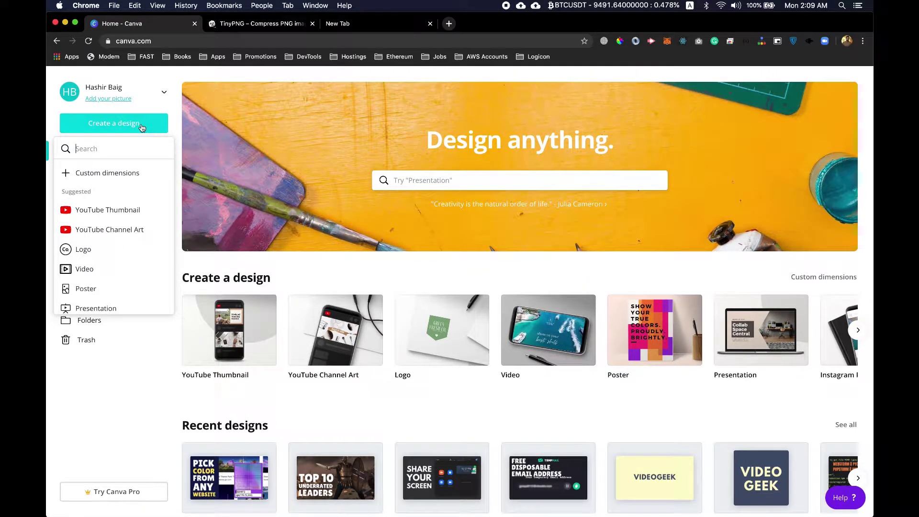
left_click(142, 125)
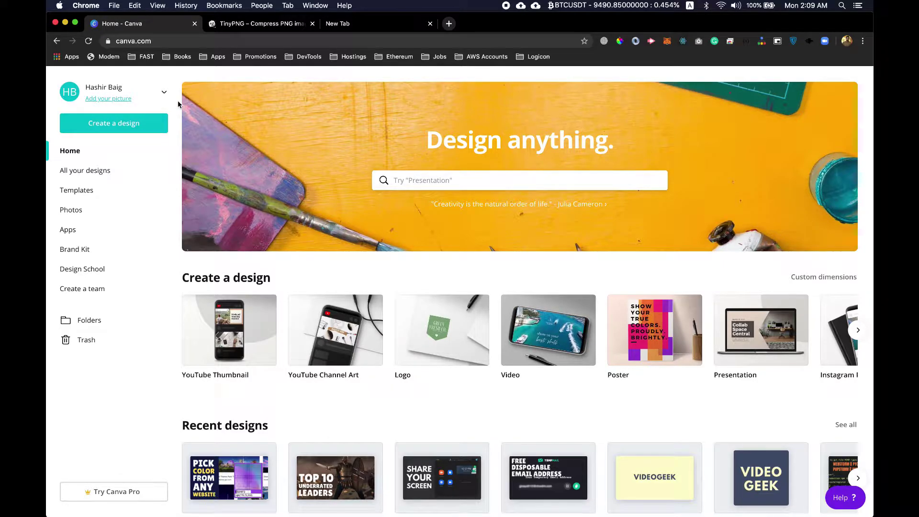
left_click(127, 124)
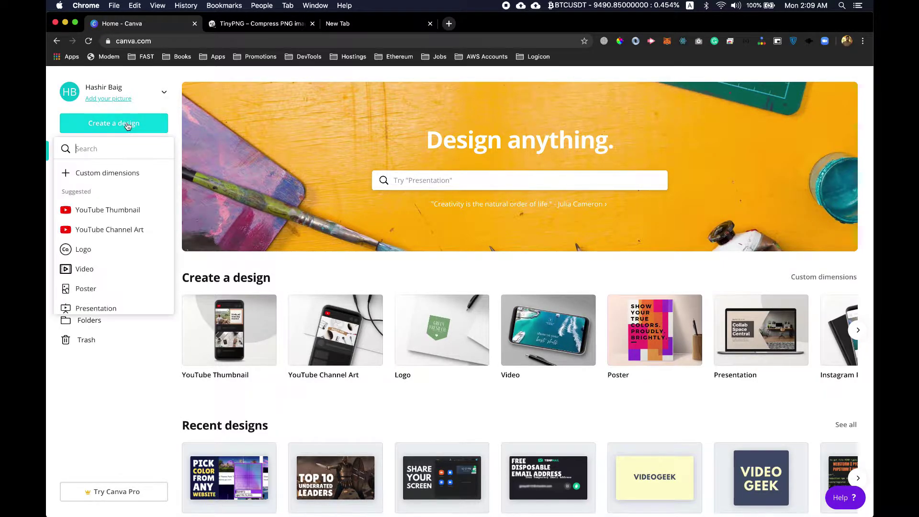
left_click(171, 41)
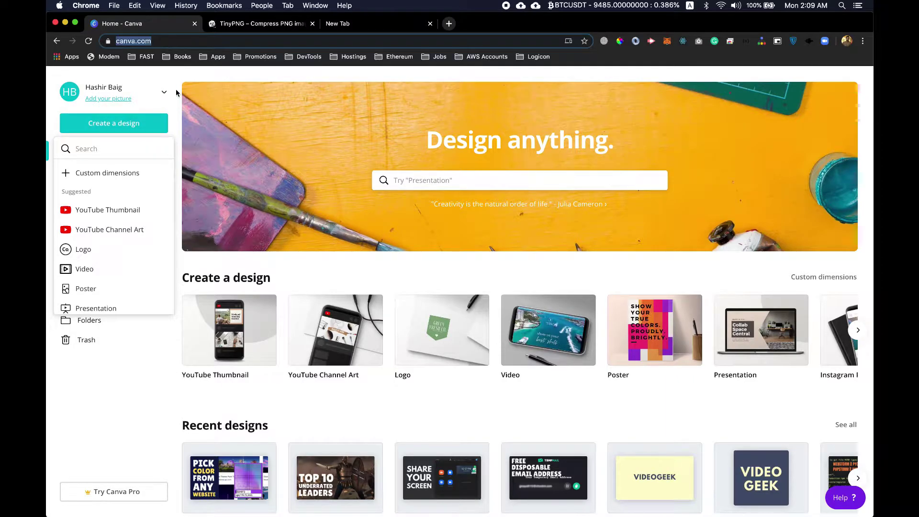
left_click(177, 114)
left_click(177, 113)
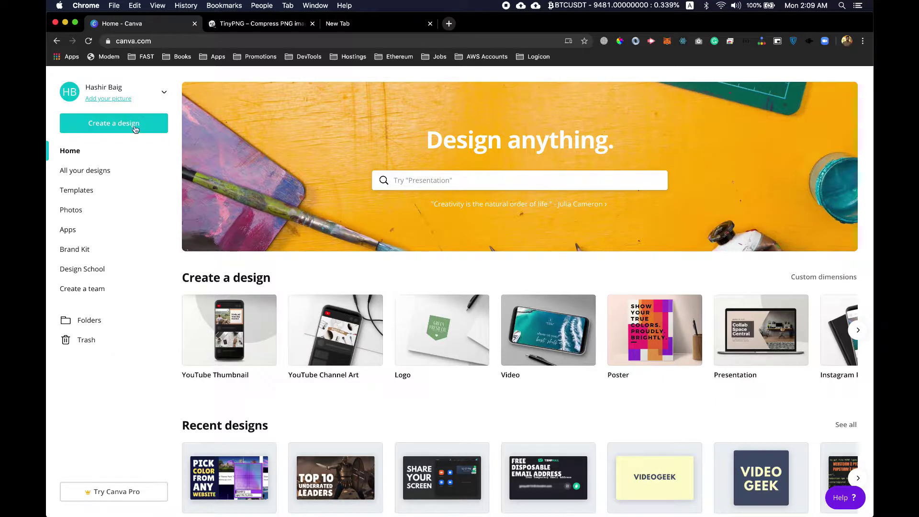
Step: Search the design types for "youtube thum" and create a blank YouTube Thumbnail design
left_click(114, 129)
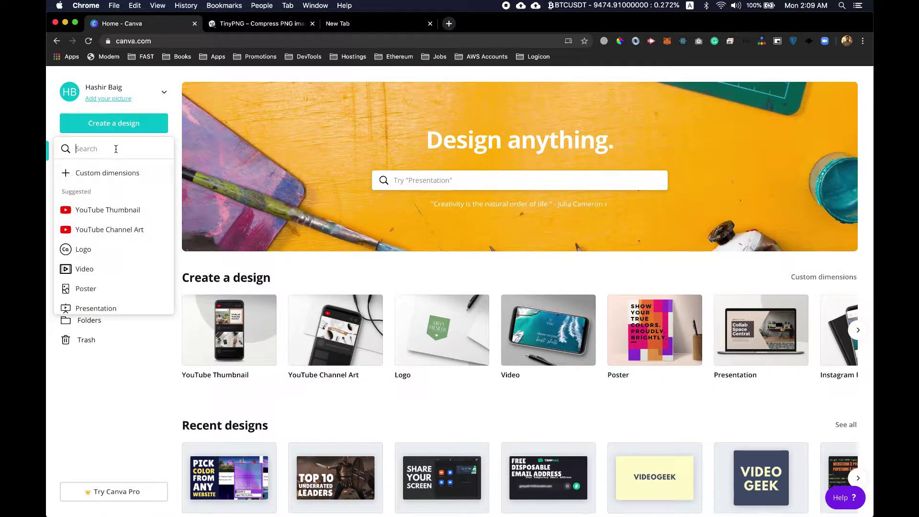
type("youtube thum")
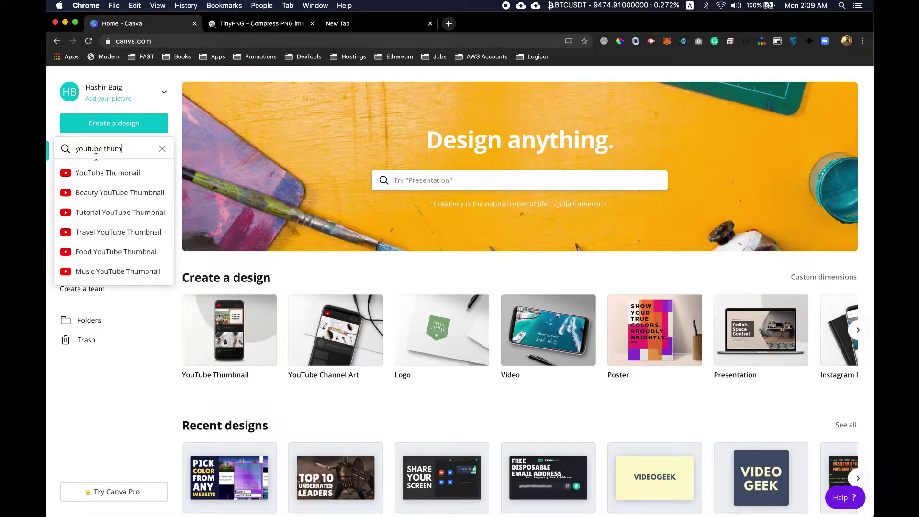
left_click(114, 174)
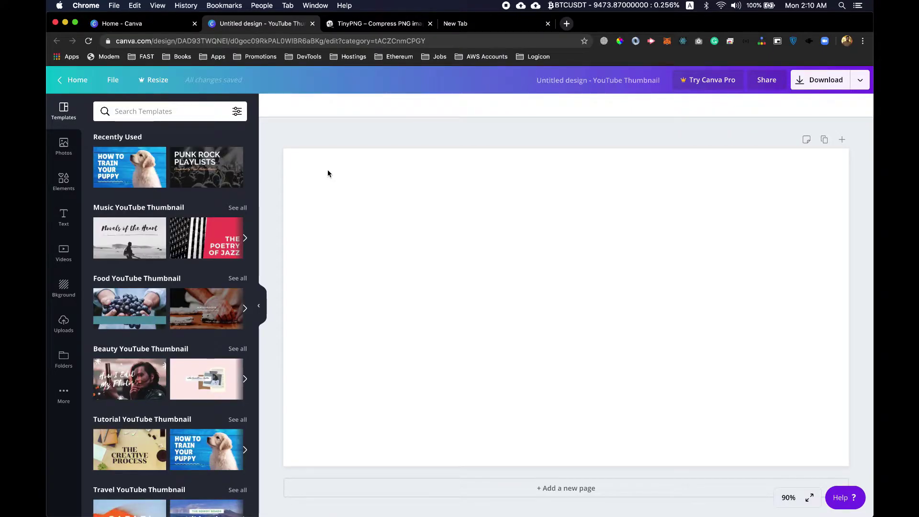
Step: Browse the available YouTube thumbnail template categories, including more of the Music YouTube Thumbnail templates
scroll(175, 314, "down", 5)
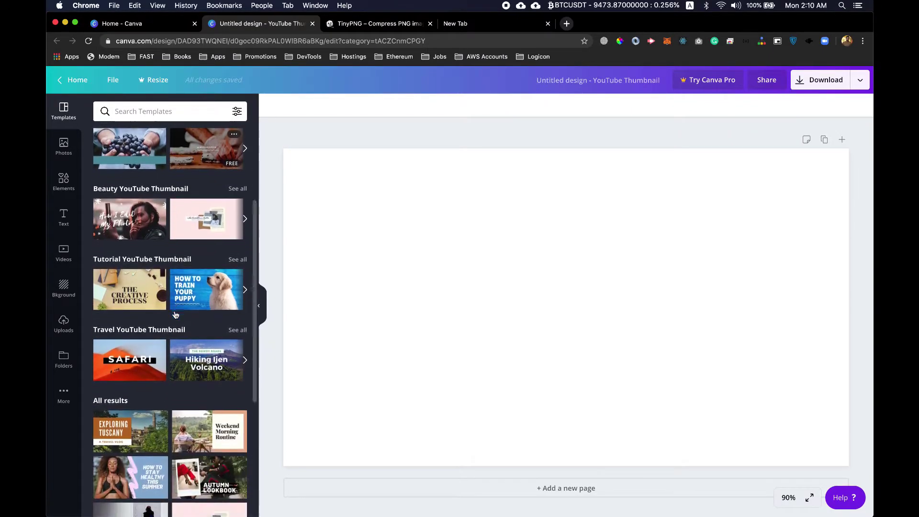
scroll(175, 314, "down", 15)
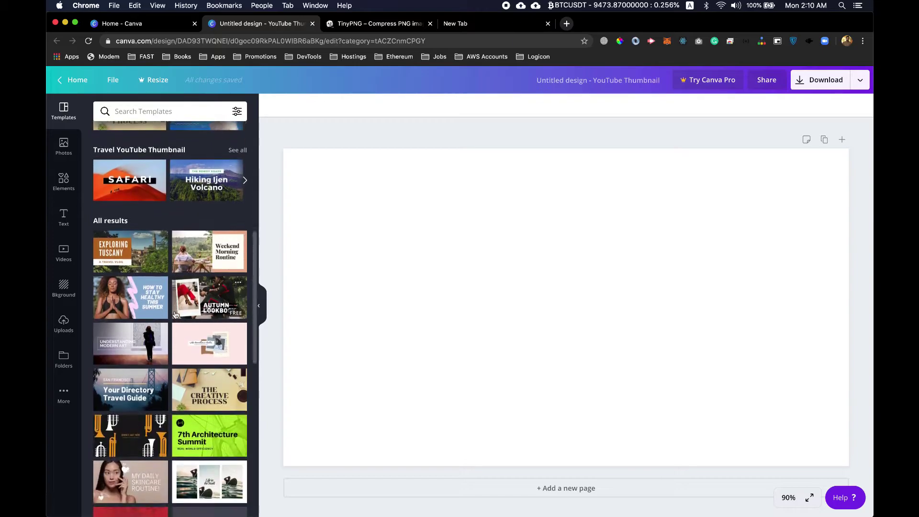
scroll(175, 315, "up", 20)
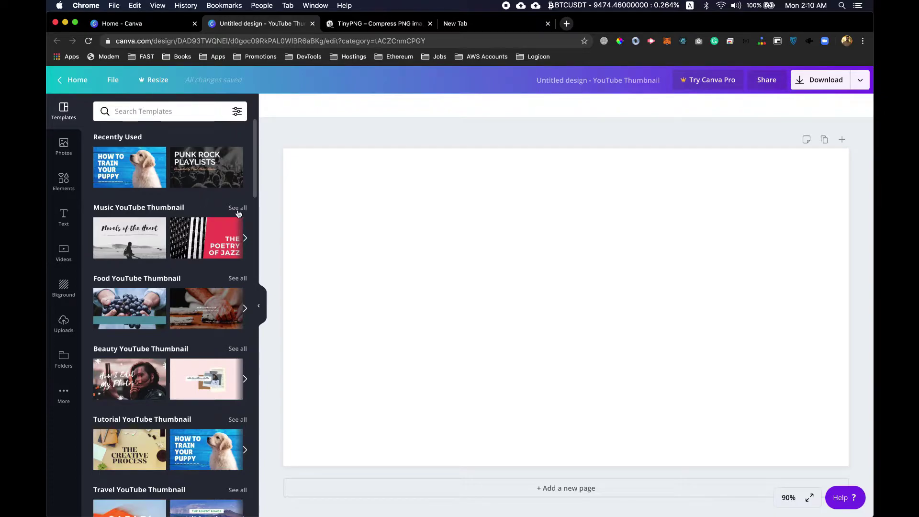
left_click(245, 238)
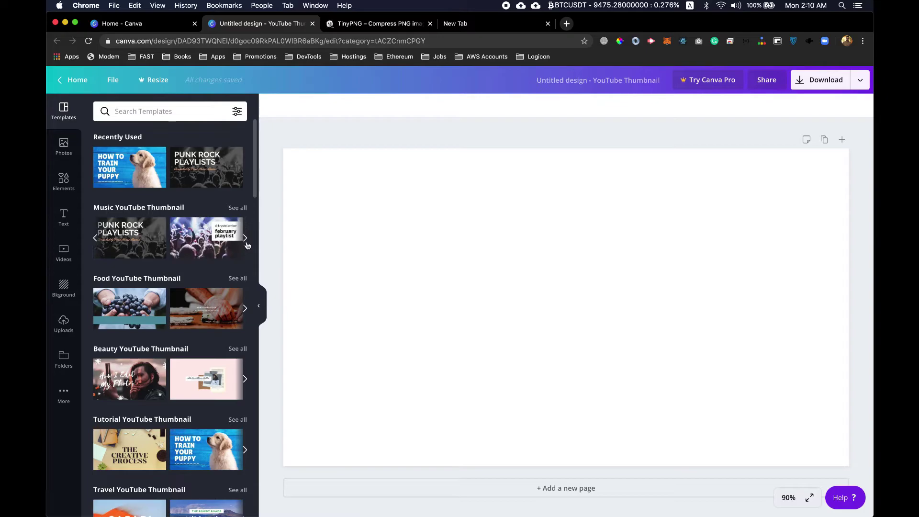
left_click(245, 238)
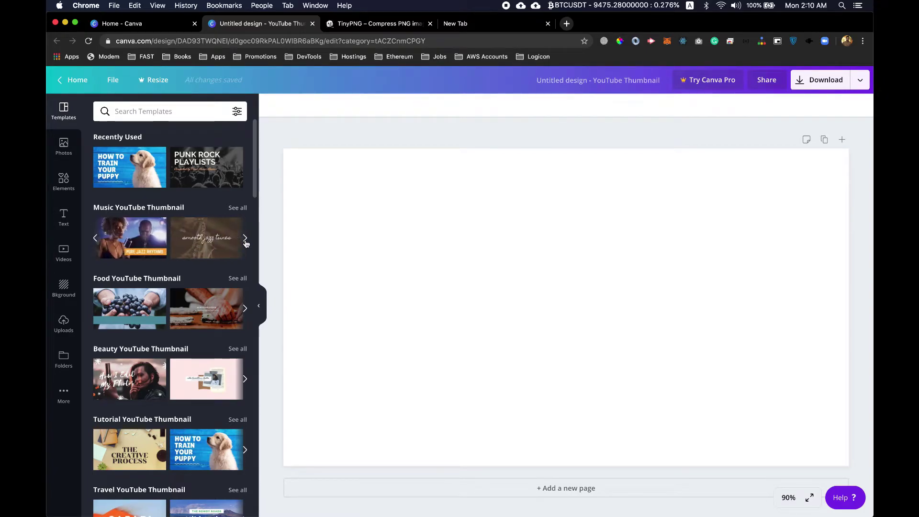
left_click(245, 238)
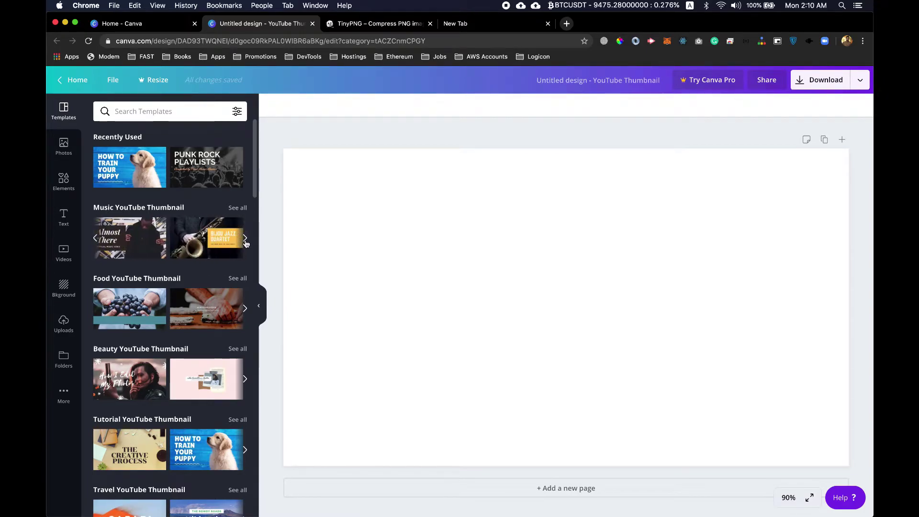
scroll(212, 290, "down", 2)
scroll(212, 290, "down", 4)
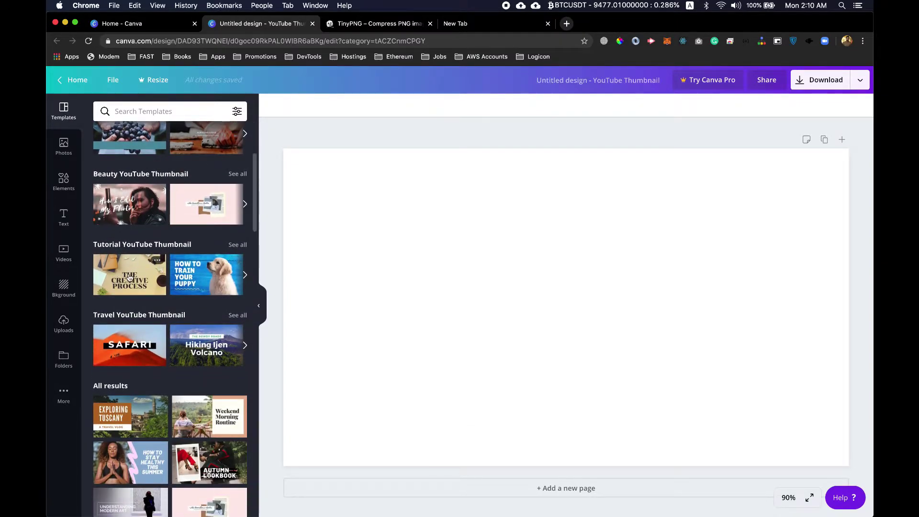
Step: Look through the Tutorial YouTube Thumbnail templates and apply the "How to Train Your Puppy" template to the blank page
left_click(245, 275)
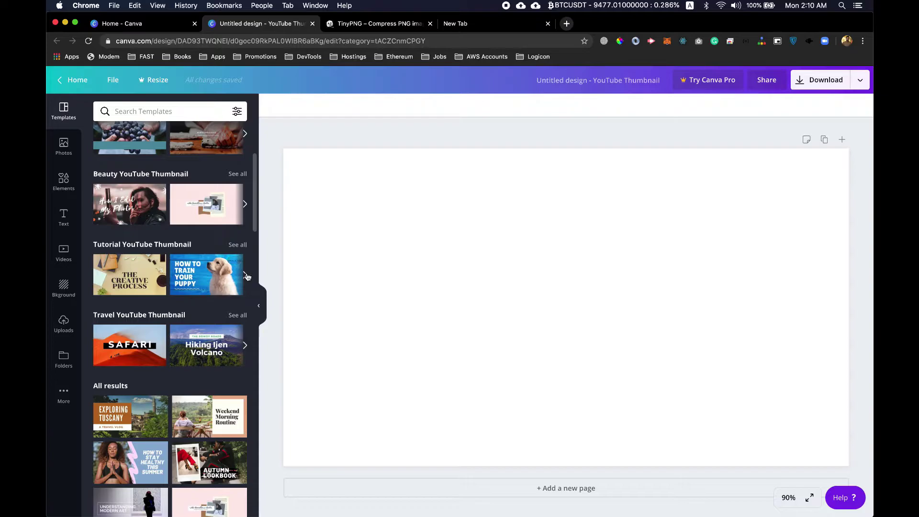
left_click(245, 276)
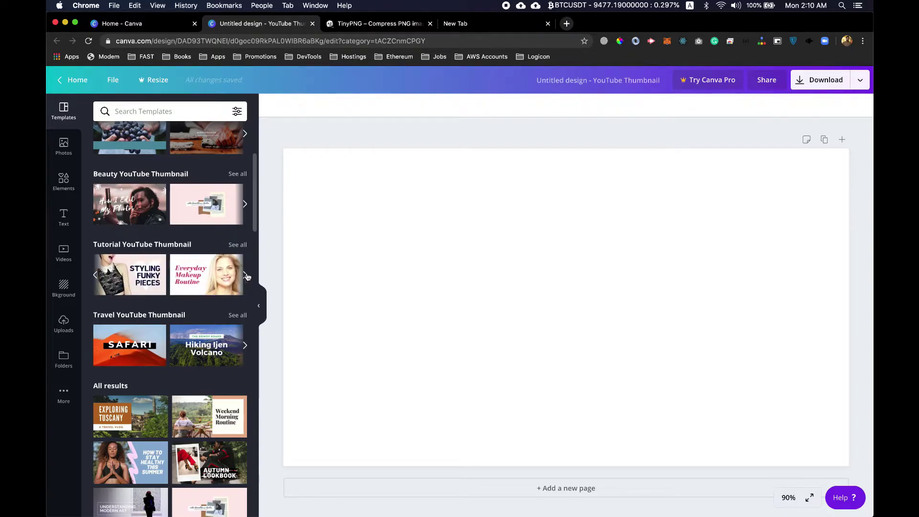
left_click(245, 275)
left_click(96, 275)
left_click(96, 274)
left_click(96, 274)
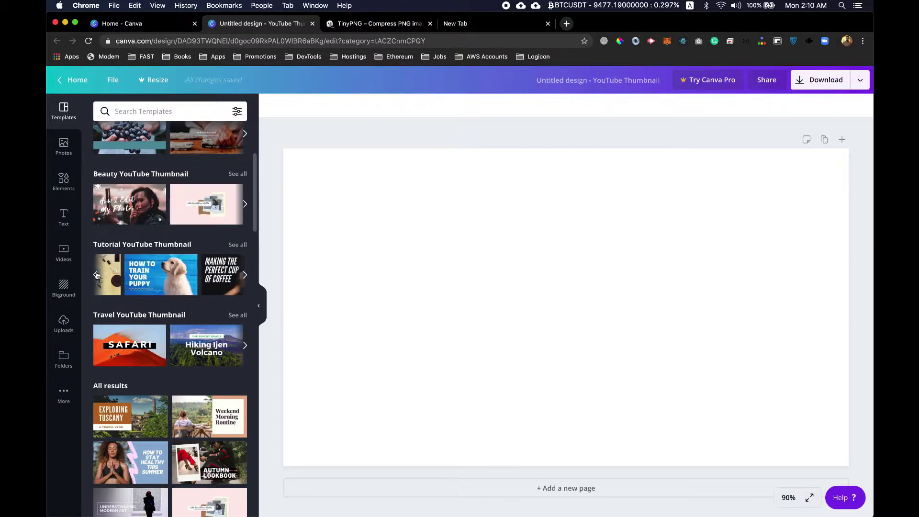
left_click(199, 275)
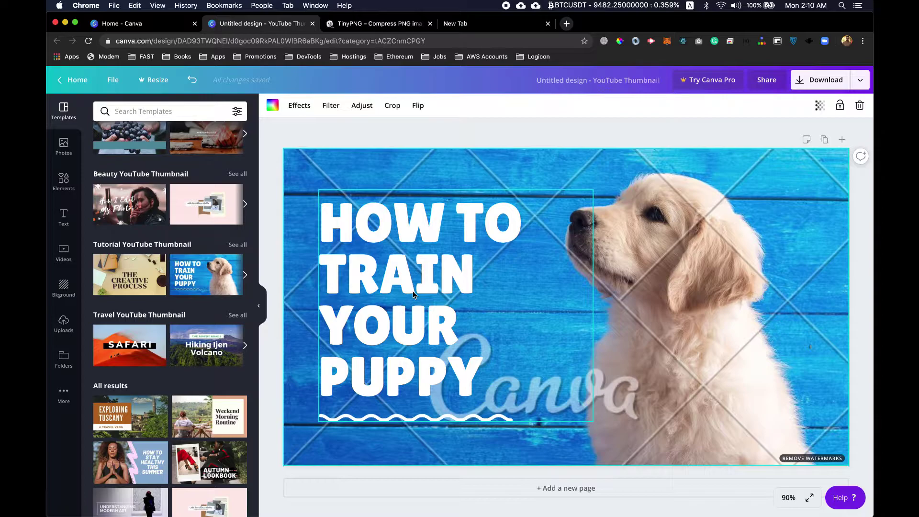
Step: Delete the wavy line beneath the "How to Train Your Puppy" title and select the puppy background photo
left_click(414, 294)
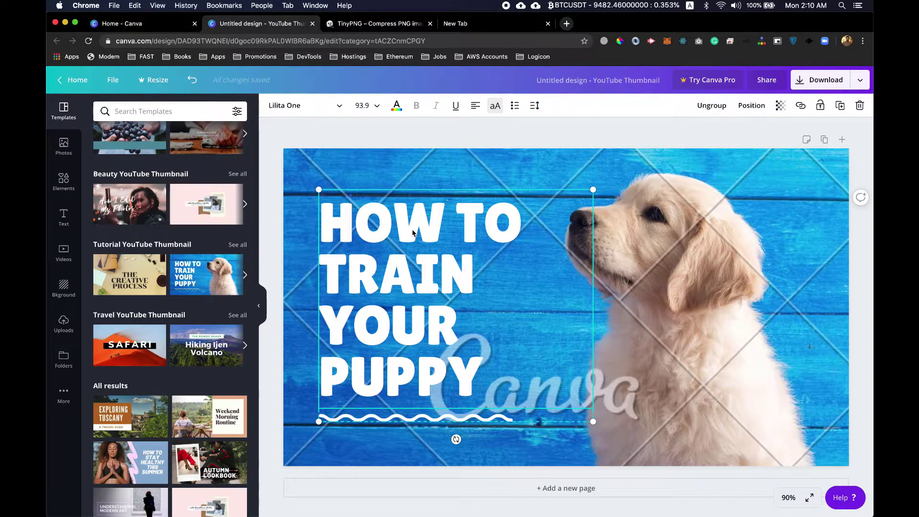
left_click(412, 419)
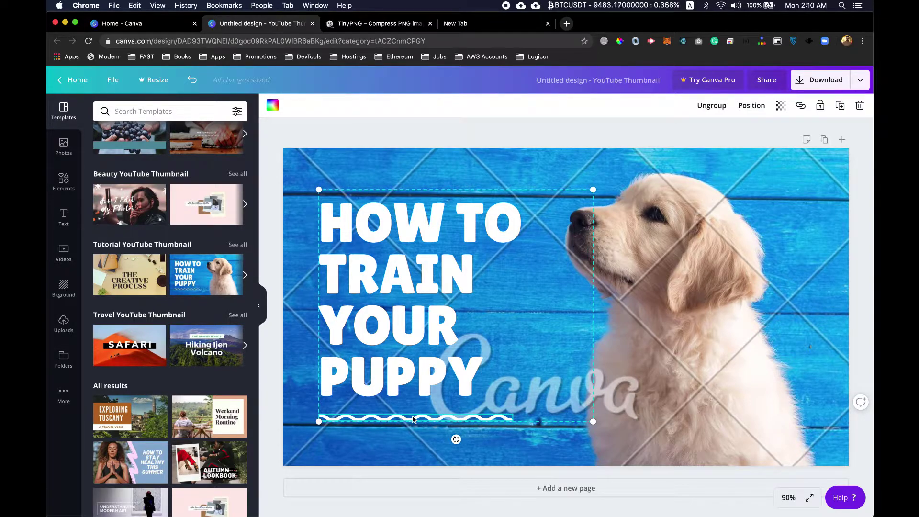
key("Delete")
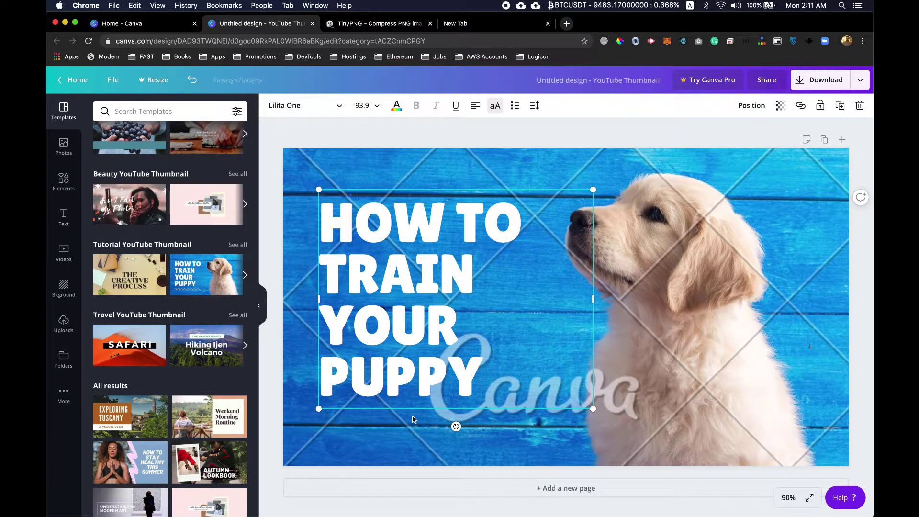
left_click(642, 165)
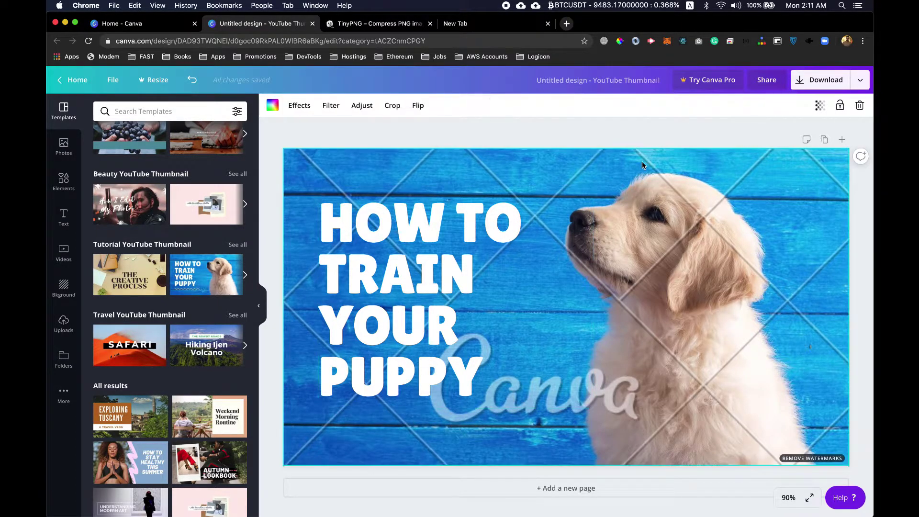
Step: Switch to the TinyPNG page and open the Screenshots folder through a system-wide search for "scre"
left_click(387, 25)
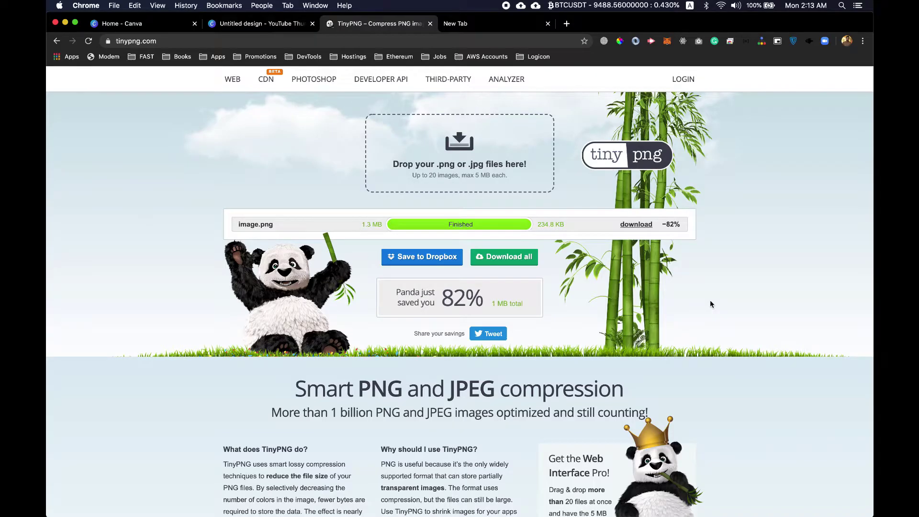
key("super+space")
type("scre")
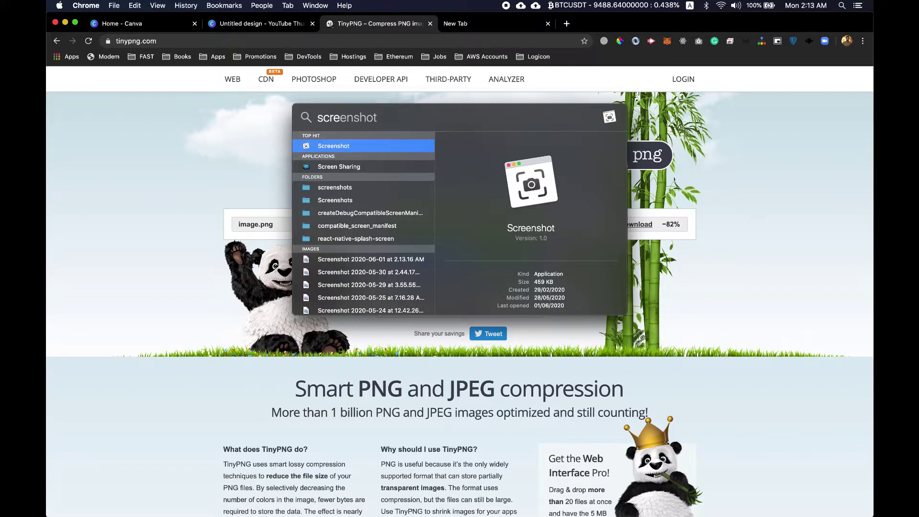
key("Down")
key("Down")
key("Down")
key("Return")
key("super+Tab")
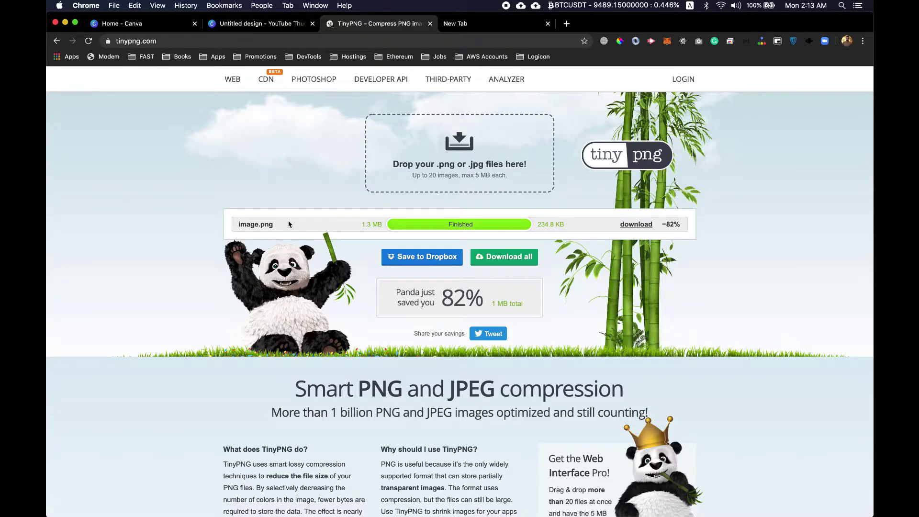
Step: View the TinyPNG page screenshot in Preview and return to the thumbnail design in Canva
key("ctrl+Up")
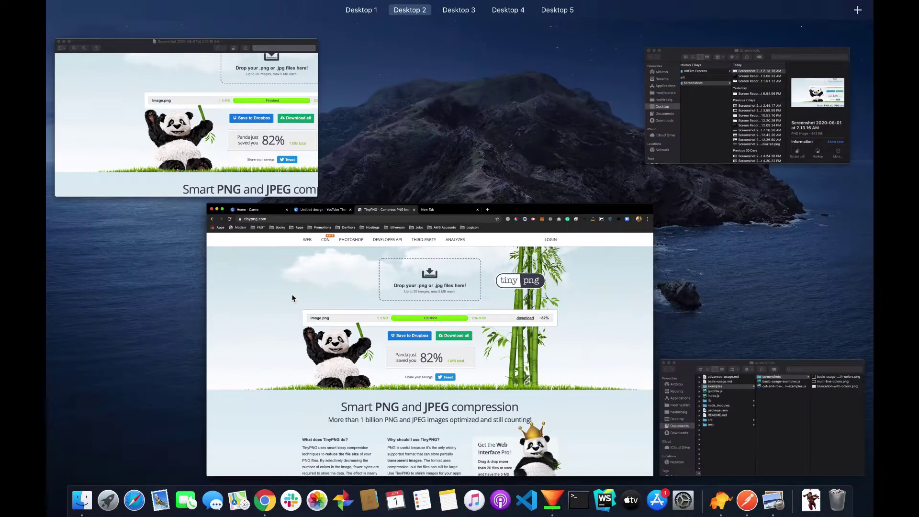
left_click(232, 167)
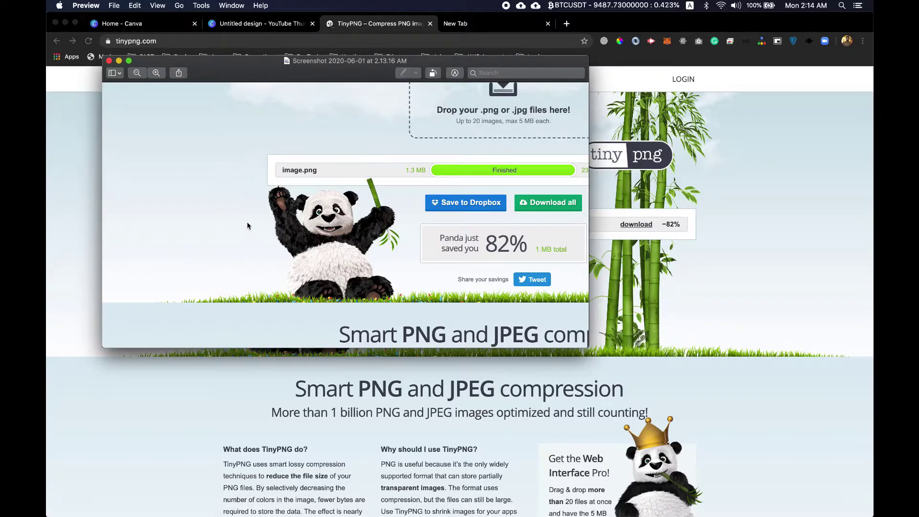
left_click(260, 27)
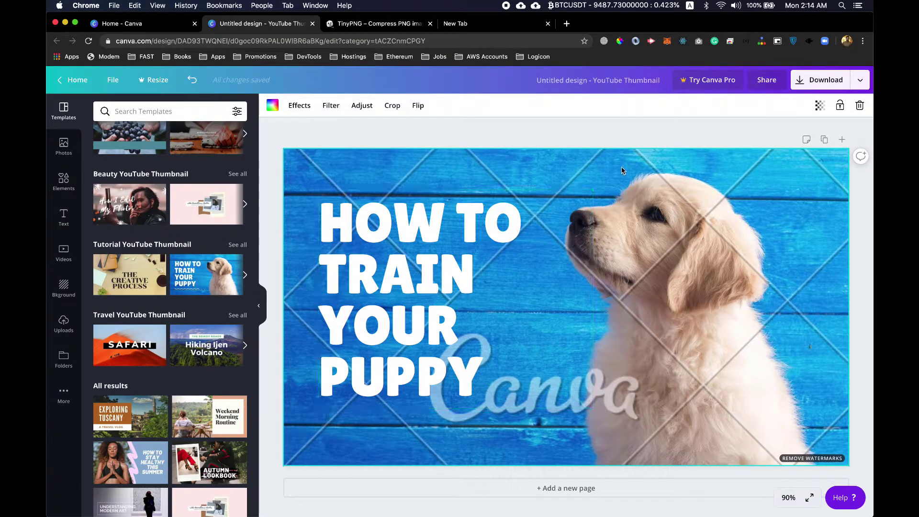
key("ctrl+Up")
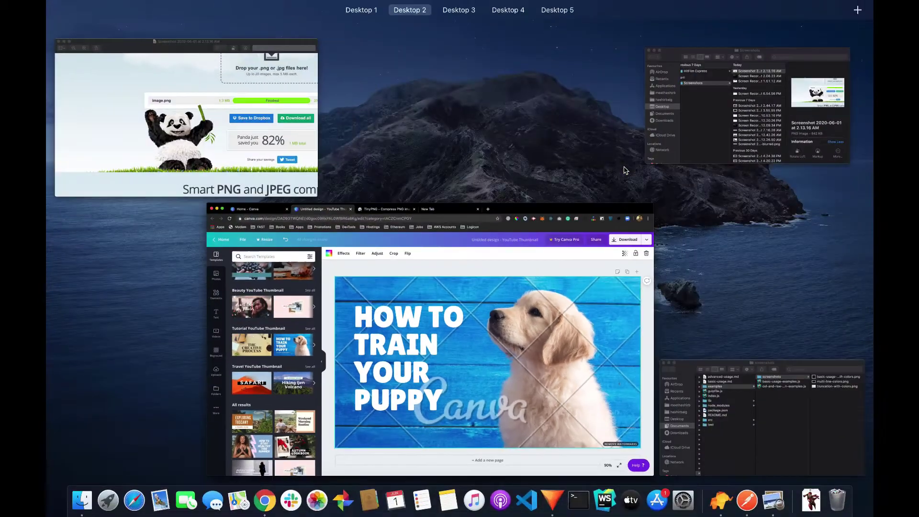
left_click(181, 128)
key("ctrl+Up")
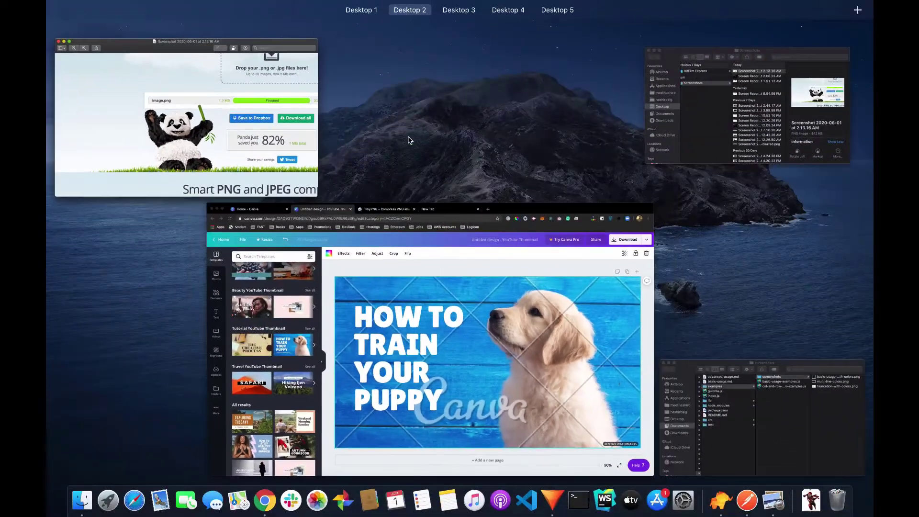
left_click(740, 119)
left_click(739, 124)
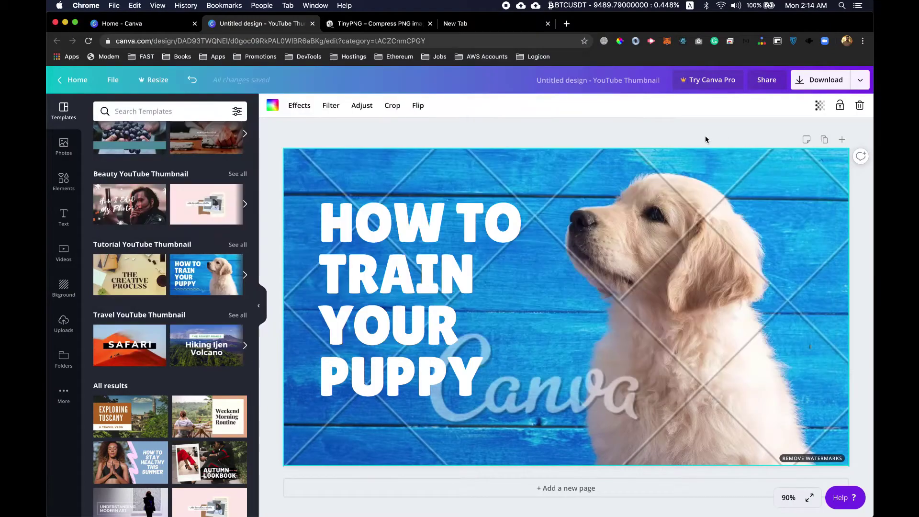
Step: Upload the latest TinyPNG screenshot from the Screenshots folder onto the page and make it the thumbnail's background
key("ctrl+Up")
left_click(728, 134)
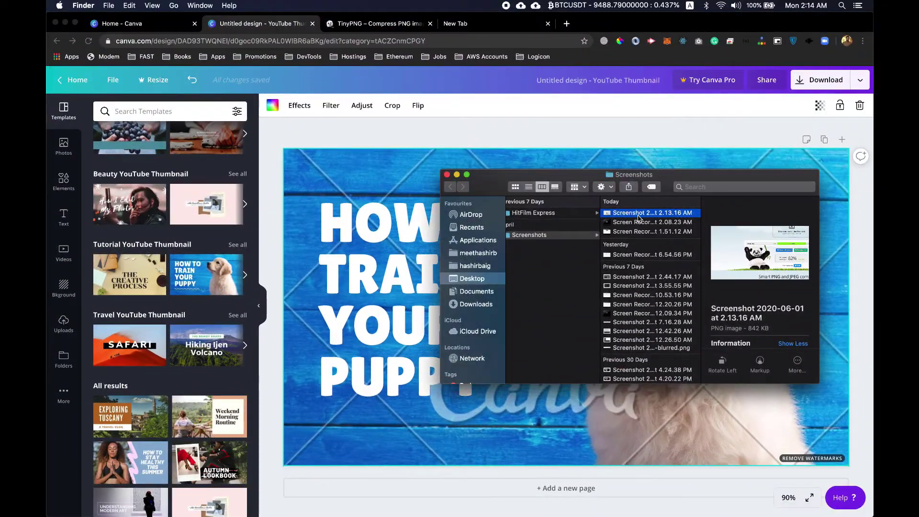
left_click_drag(641, 217, 377, 181)
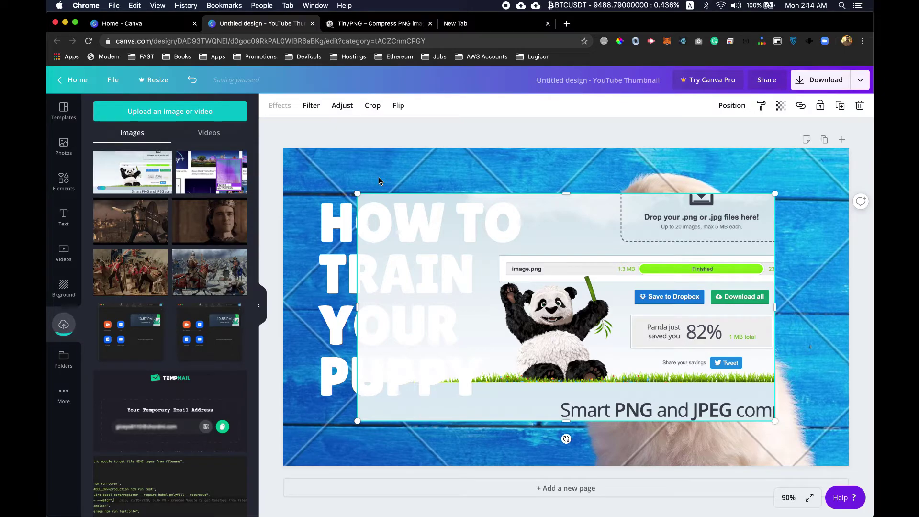
left_click_drag(628, 226, 599, 242)
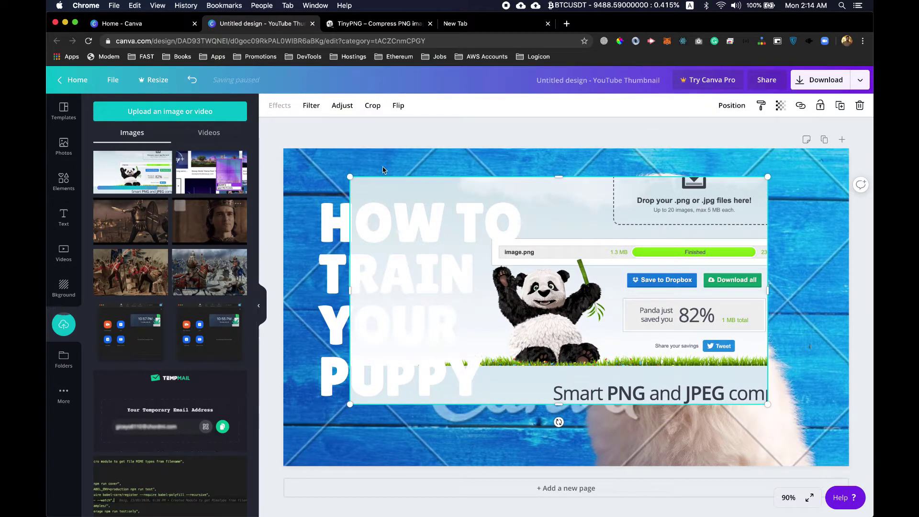
right_click(677, 219)
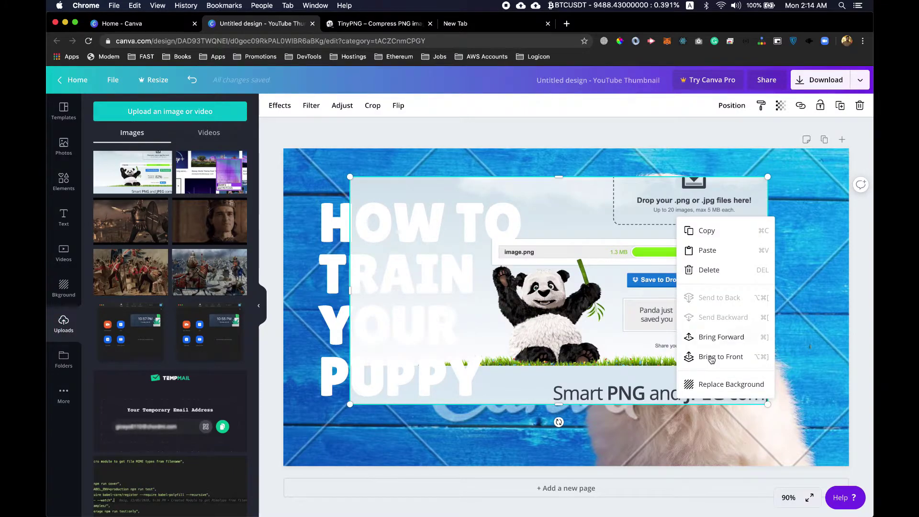
left_click(734, 386)
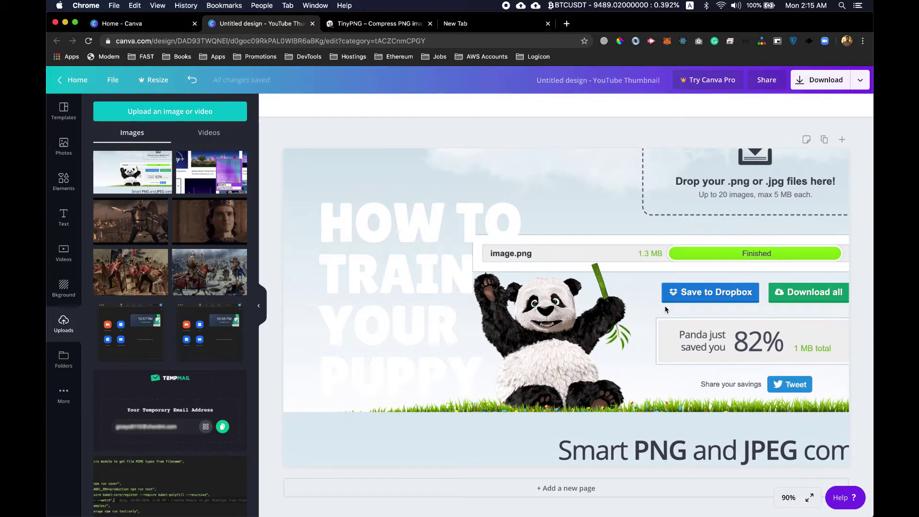
Step: Move the "How to Train Your Puppy" title to the page's upper-left corner and enlarge it to about font size 107
left_click(412, 271)
left_click_drag(411, 270, 380, 234)
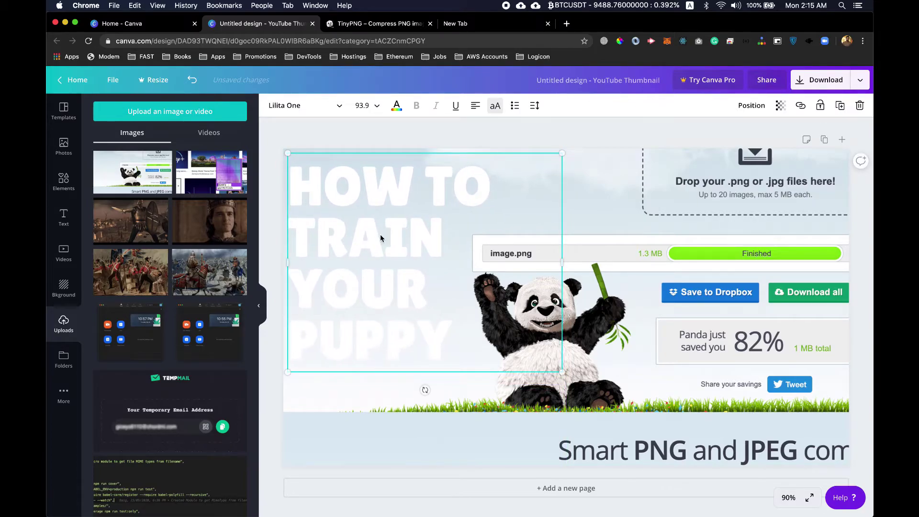
left_click_drag(569, 389, 607, 420)
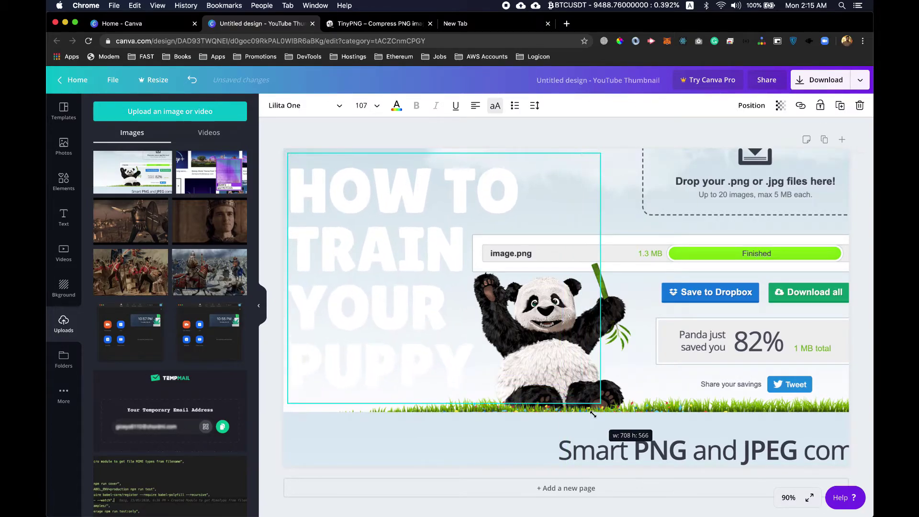
Step: Replace the title text with "REDUCE PNG/JPG SIZE UPTO 90% W/O SOFTWARE"
double_click(381, 289)
key("ctrl+a")
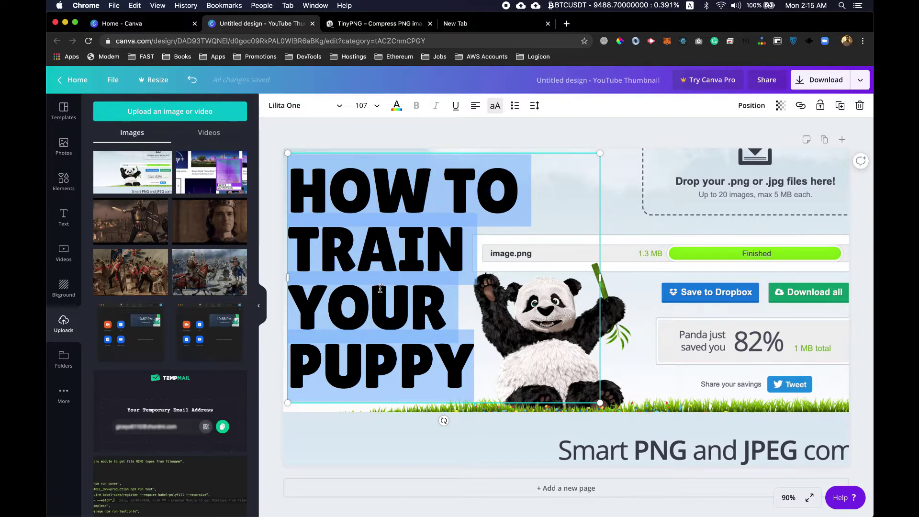
type("REDUCE PNG/JPG SIZE UPTO 90% W/O SOFTWARE")
Step: Set the title's font size to 96 and reposition the text block so it fits the page height
left_click(377, 106)
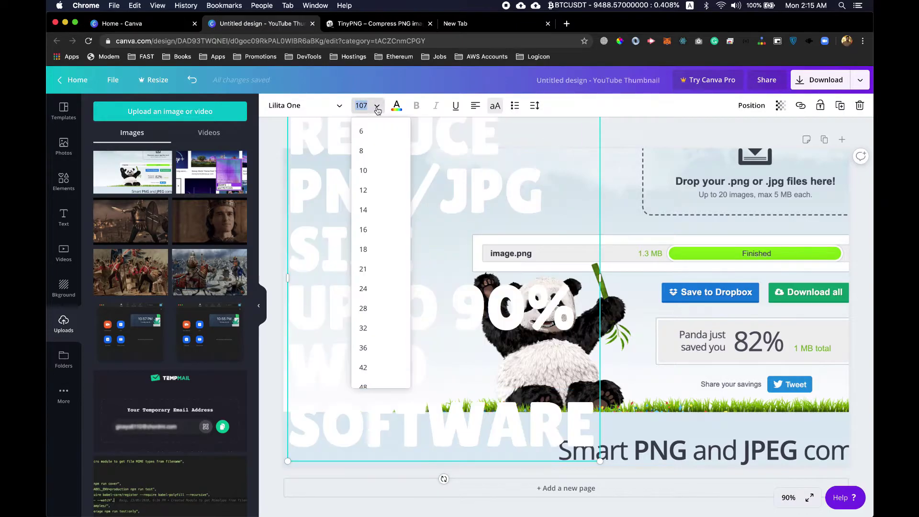
scroll(379, 287, "down", 5)
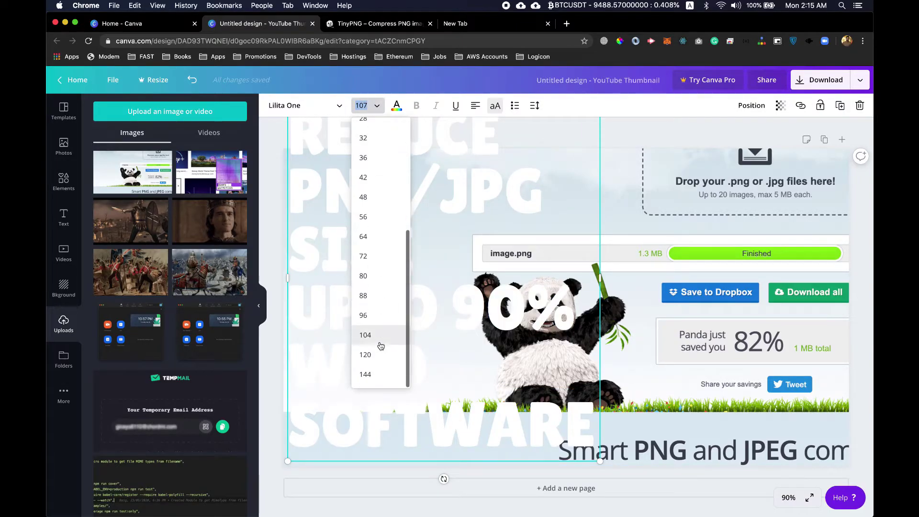
left_click(378, 316)
left_click(558, 258)
left_click(406, 251)
left_click_drag(405, 251, 409, 280)
Step: Recolour the whole title with the dark grey from the photo colours and shift it slightly to the right
key("super+a")
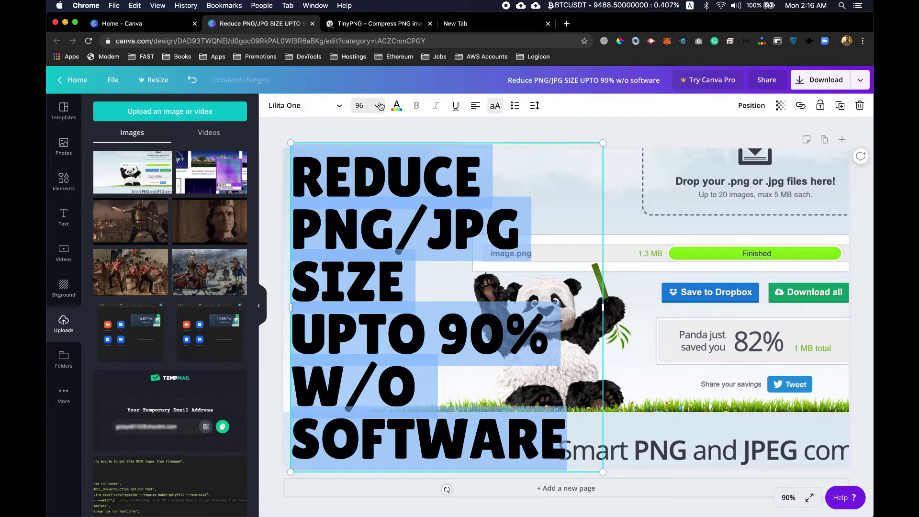
left_click(396, 106)
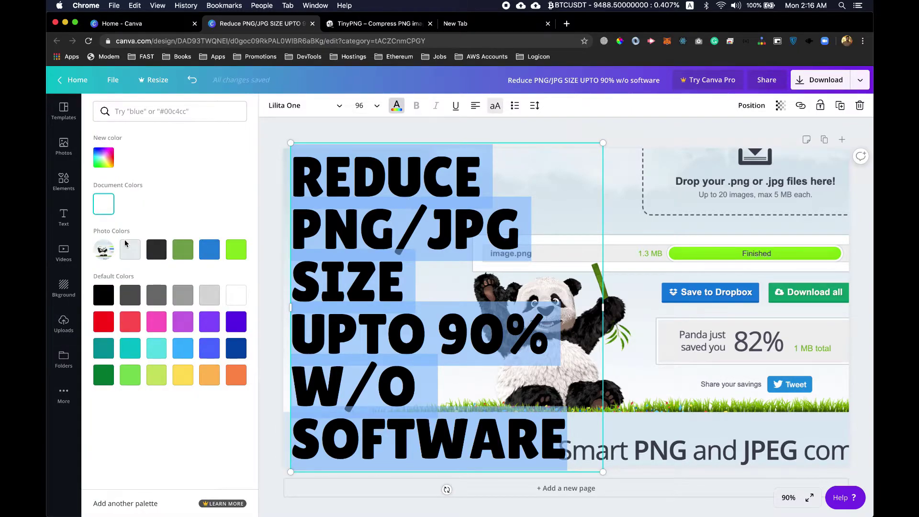
left_click(157, 251)
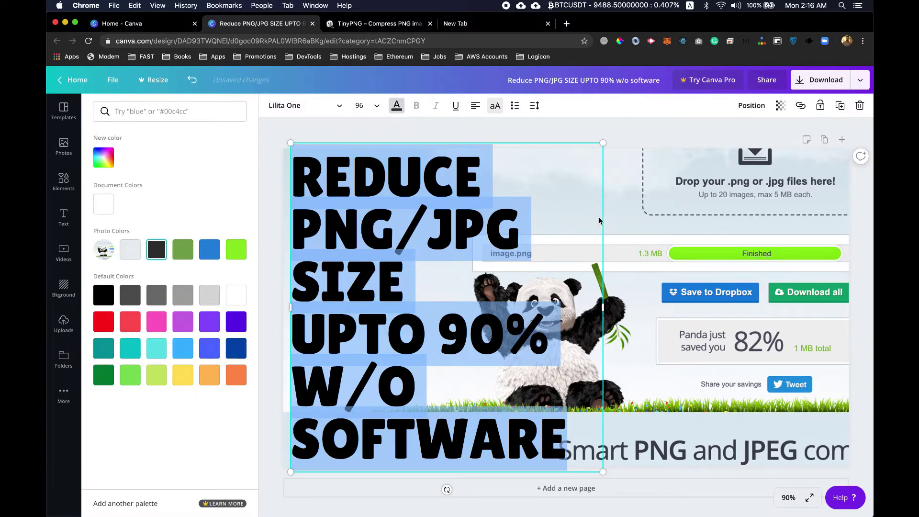
left_click(619, 217)
left_click(634, 209)
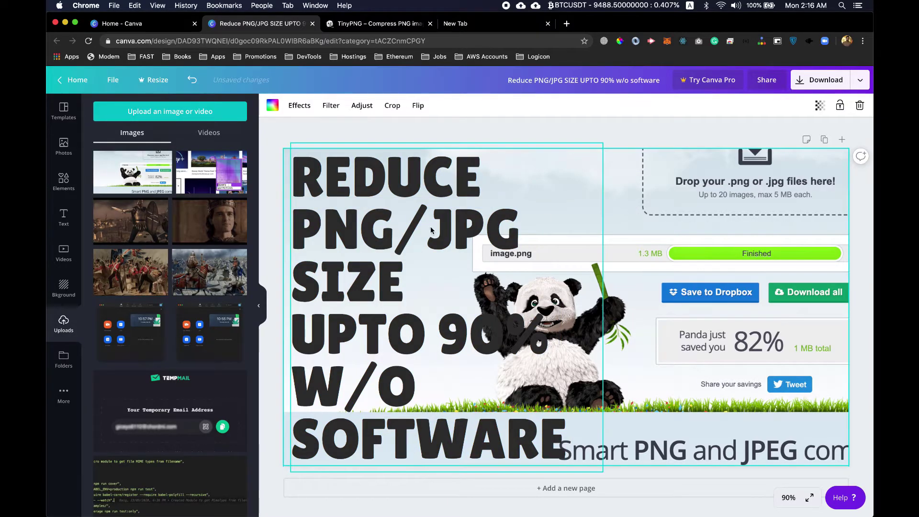
left_click_drag(384, 217, 414, 211)
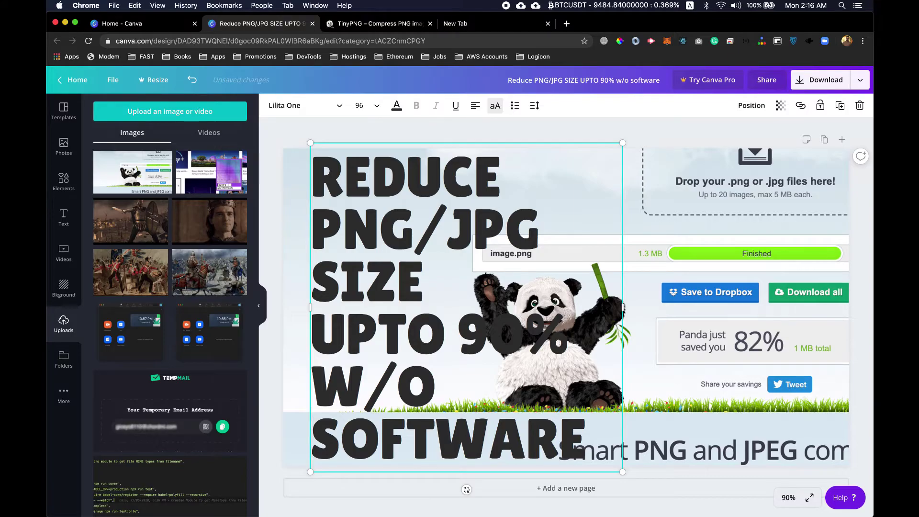
Step: Remove the "SIZE" line from the title
left_click(585, 429)
double_click(455, 186)
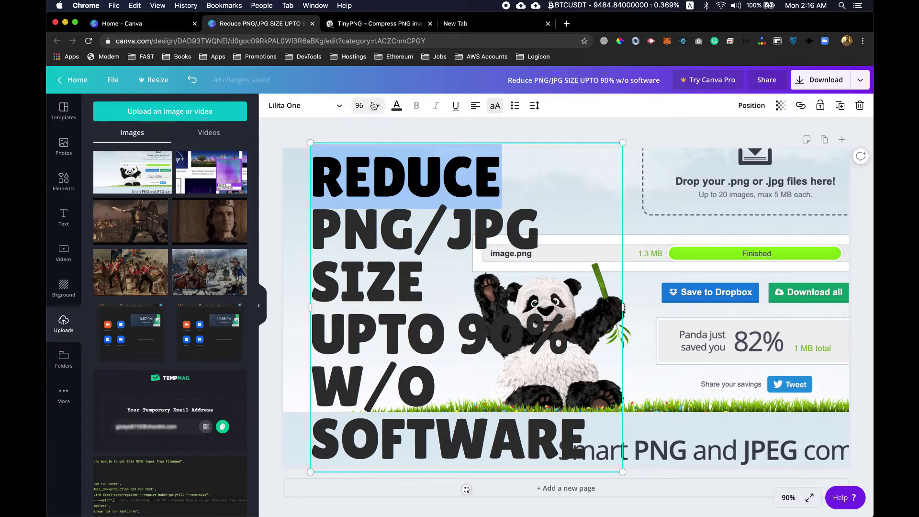
left_click(423, 280)
key("shift+Home")
key("BackSpace")
key("BackSpace")
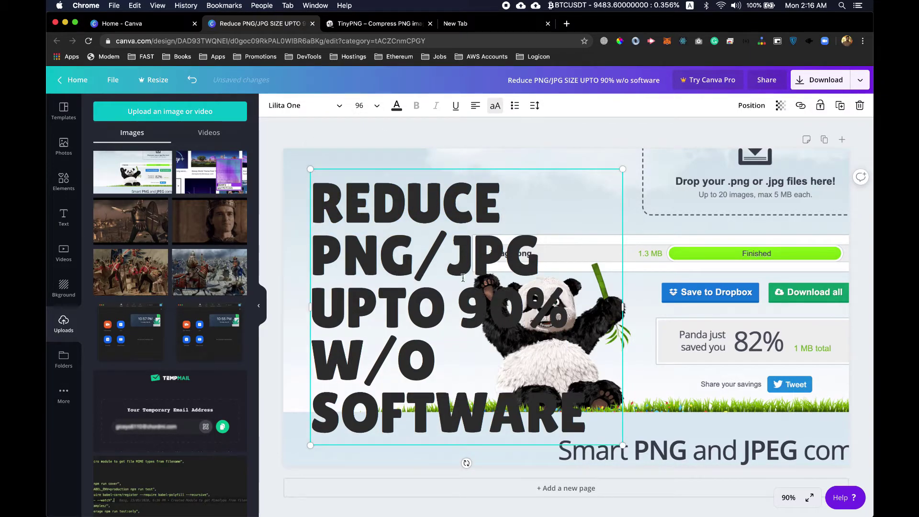
Step: Enlarge the word "REDUCE" to font size 115 so it matches the width of the "PNG/JPG" line
double_click(397, 205)
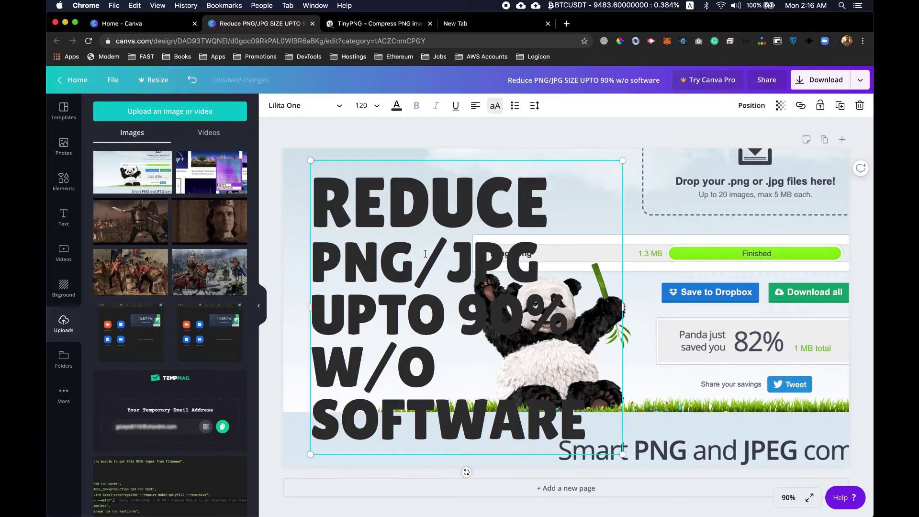
left_click(424, 256)
left_click(542, 212)
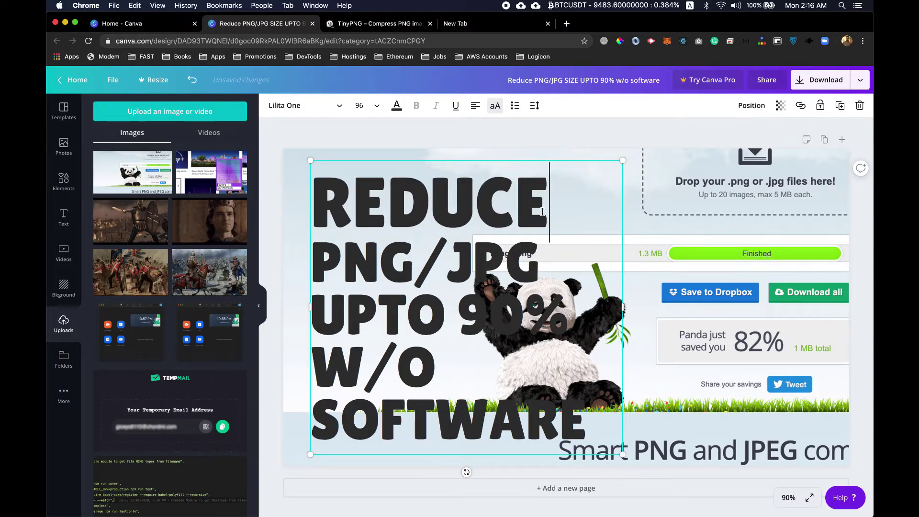
double_click(464, 198)
left_click(362, 105)
type("115")
key("Return")
left_click(527, 202)
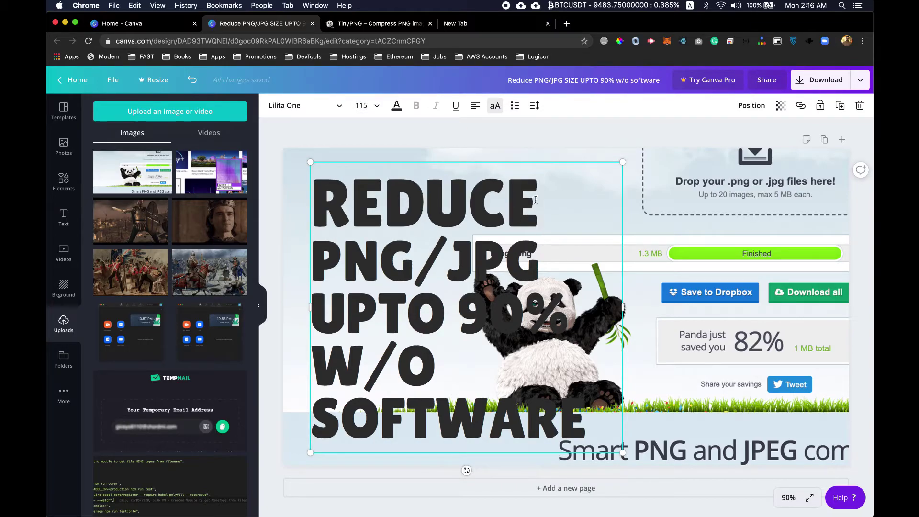
Step: Shrink the font size of the "UPTO 90%" line so it matches the width of the lines above
double_click(441, 196)
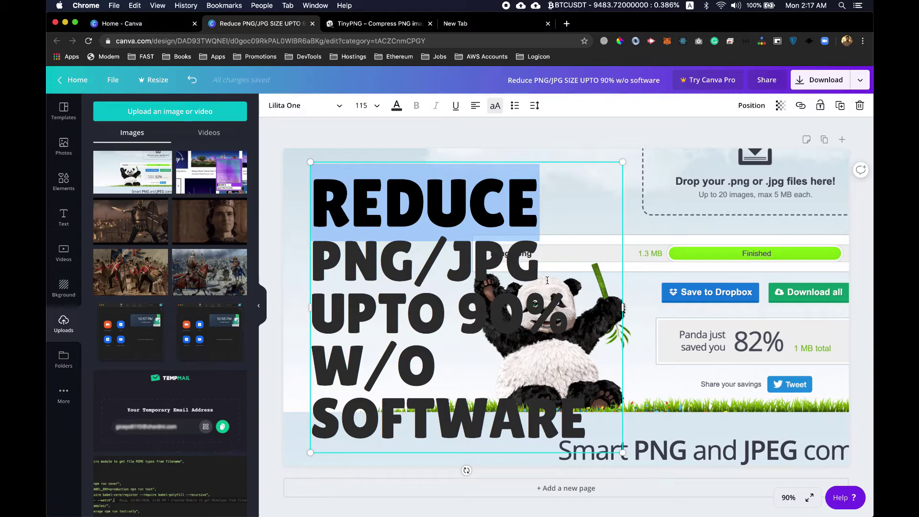
left_click_drag(568, 307, 312, 308)
left_click(363, 109)
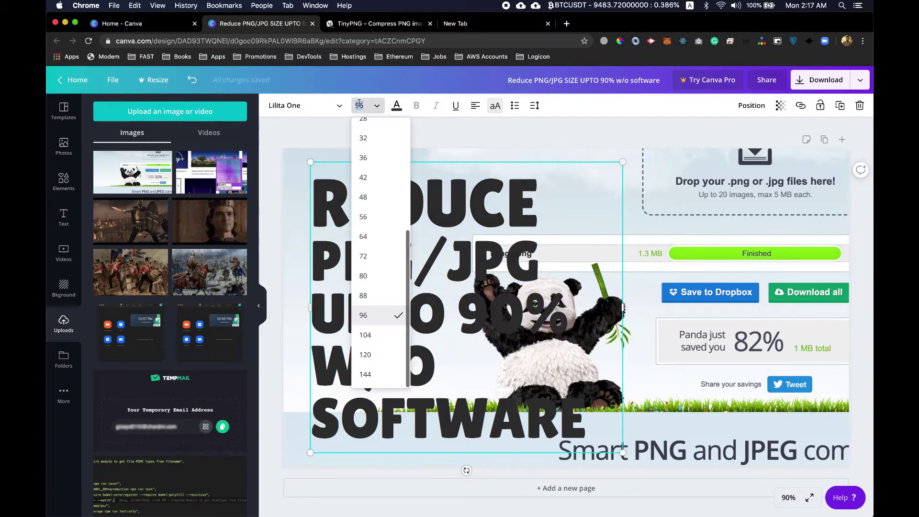
left_click(374, 298)
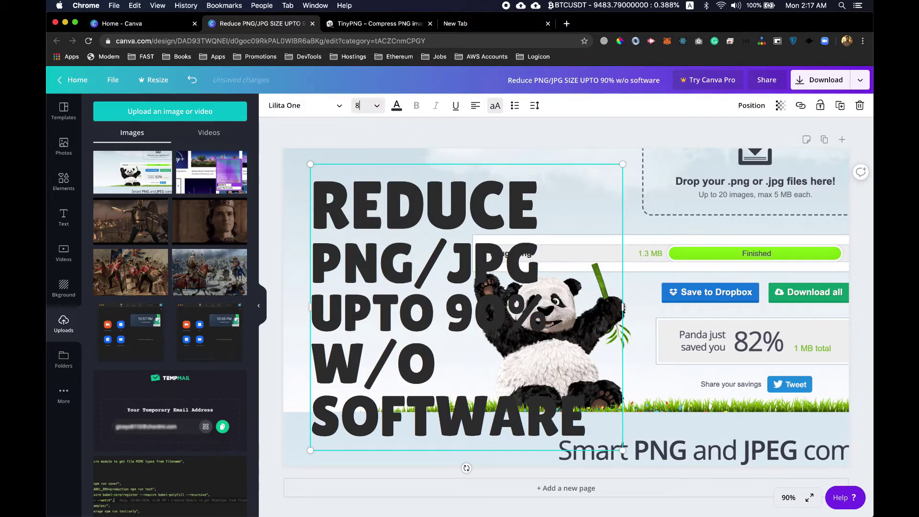
key("Return")
Step: Select the last two title lines for resizing and change "W/O" to "WITHOUT ANY"
left_click_drag(312, 337, 586, 433)
left_click(362, 105)
left_click(410, 387)
key("BackSpace")
key("BackSpace")
type("ITHOUT ANY")
Step: Adjust the font sizes of the "WITHOUT ANY" and "SOFTWARE" lines to match the width of the rest of the title
left_click_drag(312, 367, 512, 409)
left_click(363, 105)
left_click(377, 334)
double_click(516, 371)
left_click(362, 105)
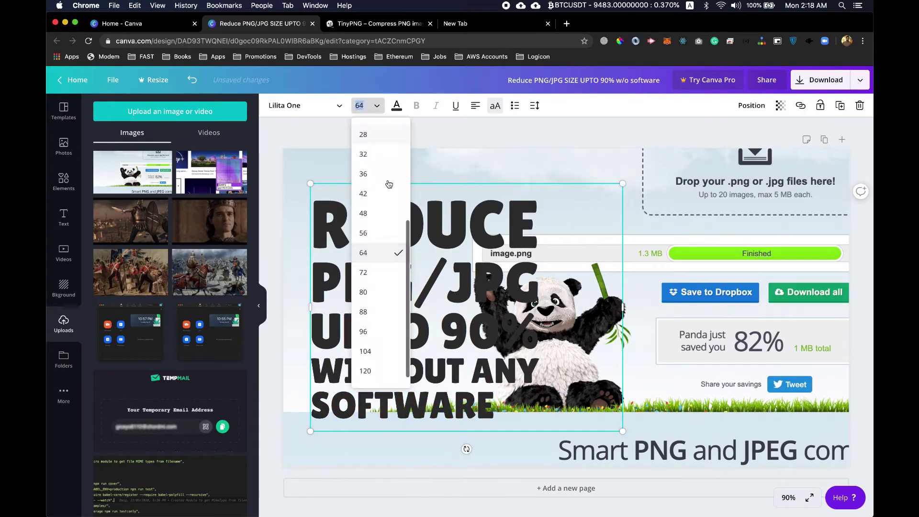
left_click(372, 232)
Step: Colour the "REDUCE", "UPTO 90%" and "SOFTWARE" lines of the title orange
left_click_drag(312, 325, 538, 335)
left_click(396, 105)
left_click(235, 379)
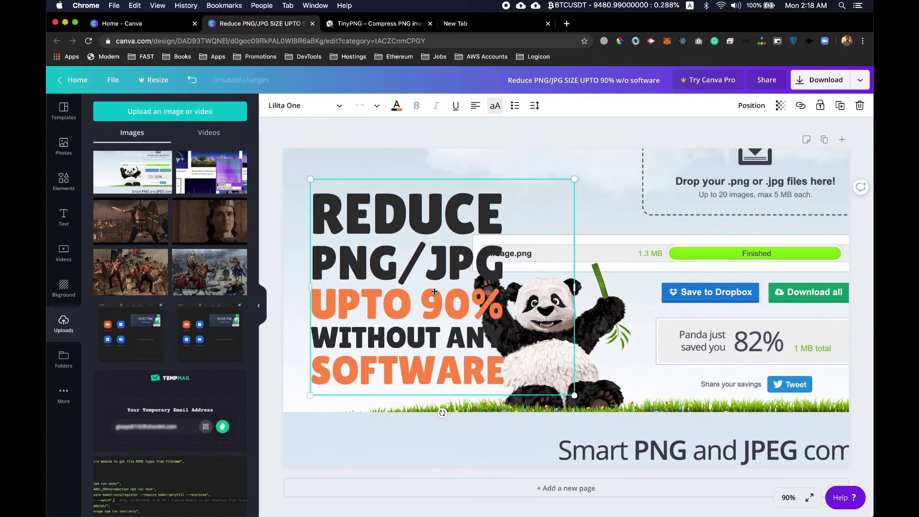
left_click(580, 200)
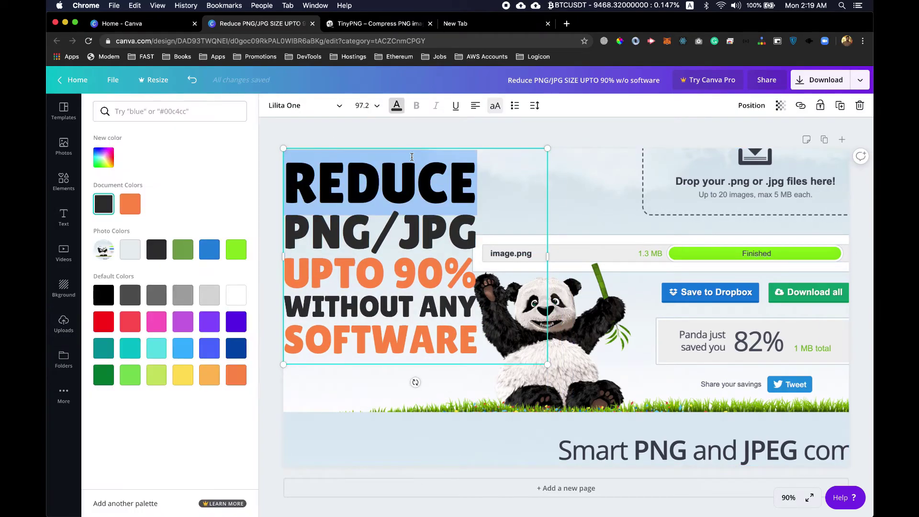
left_click(129, 201)
Step: Enlarge the background screenshot slightly and shift it right so the panda clears the title, and lower the title a little
left_click(580, 200)
double_click(580, 200)
left_click(524, 196)
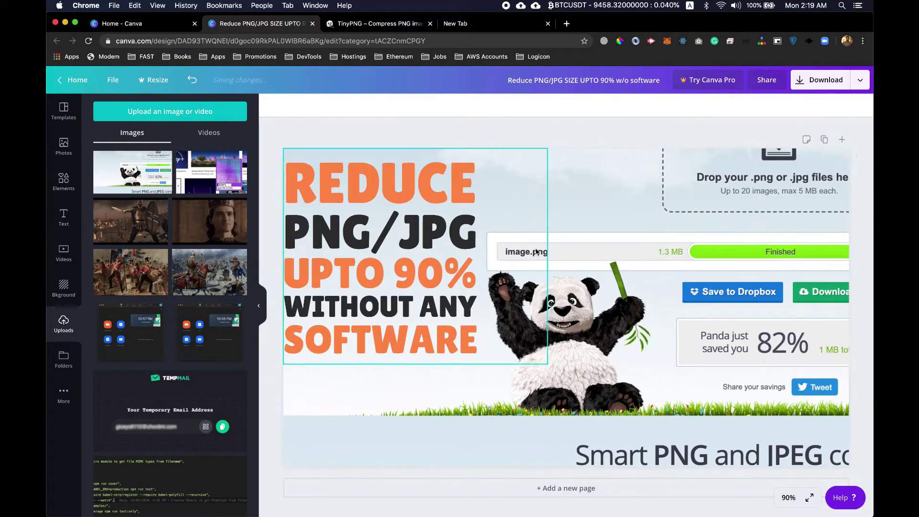
left_click(593, 182)
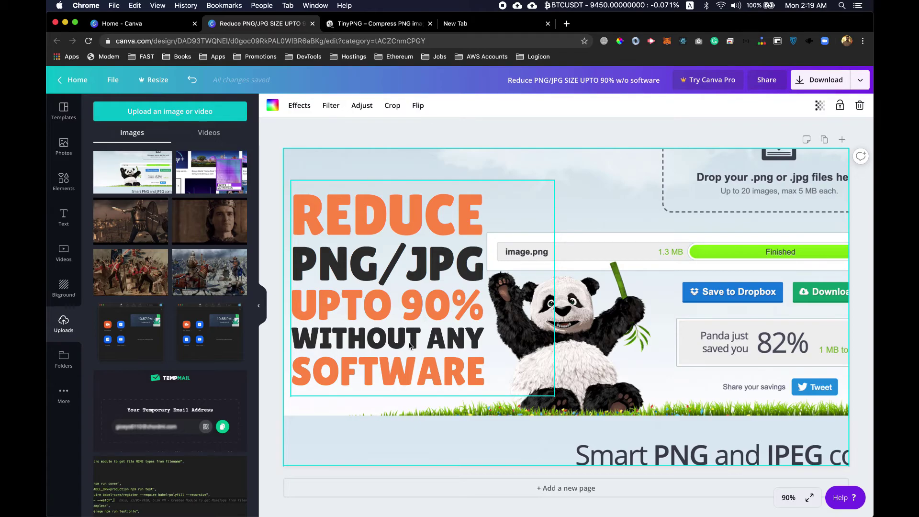
left_click(64, 145)
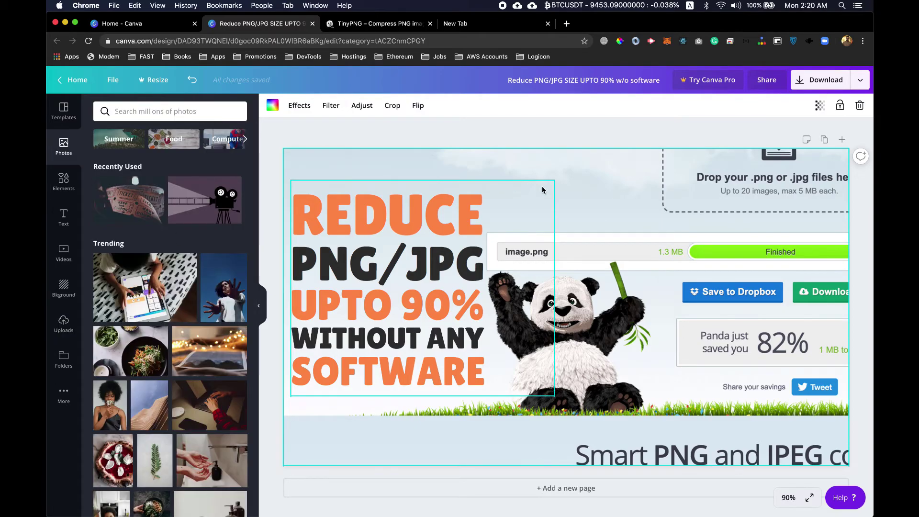
left_click(584, 135)
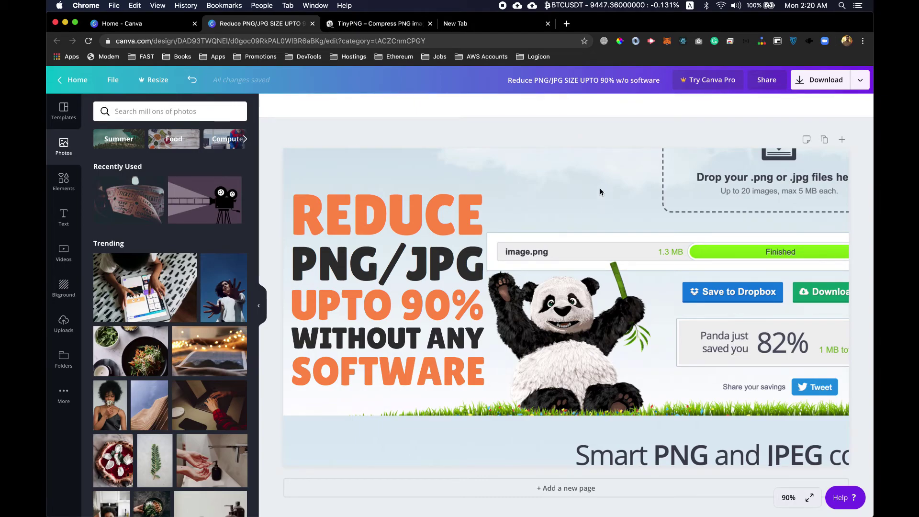
Step: Download the finished thumbnail as a PNG and dismiss the Canva Pro trial offer
left_click(815, 80)
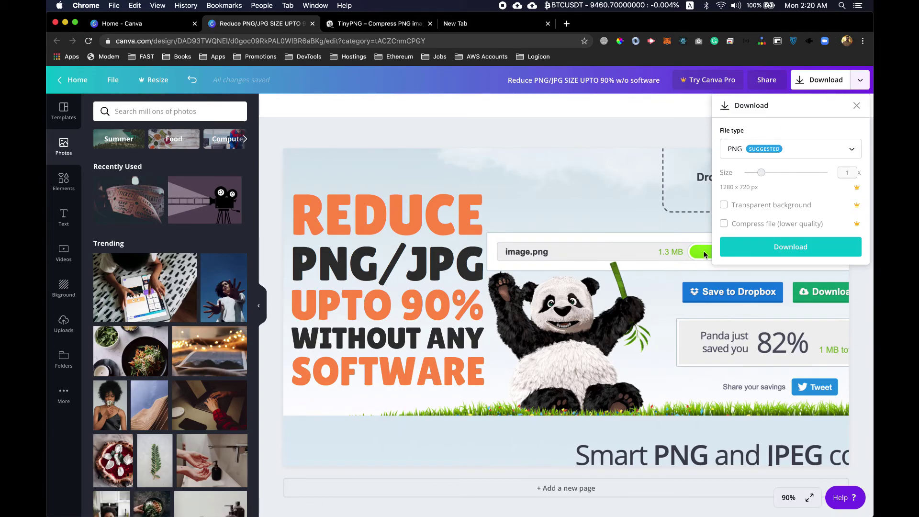
left_click(789, 246)
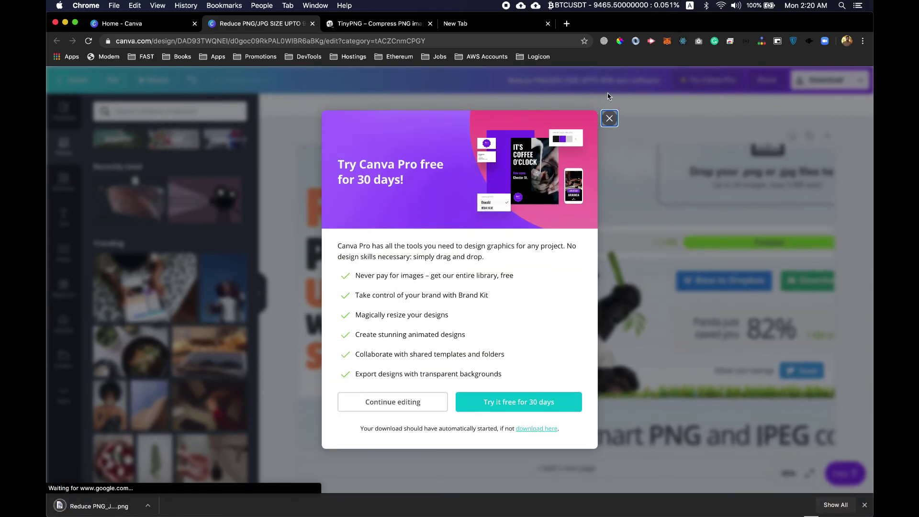
left_click(609, 118)
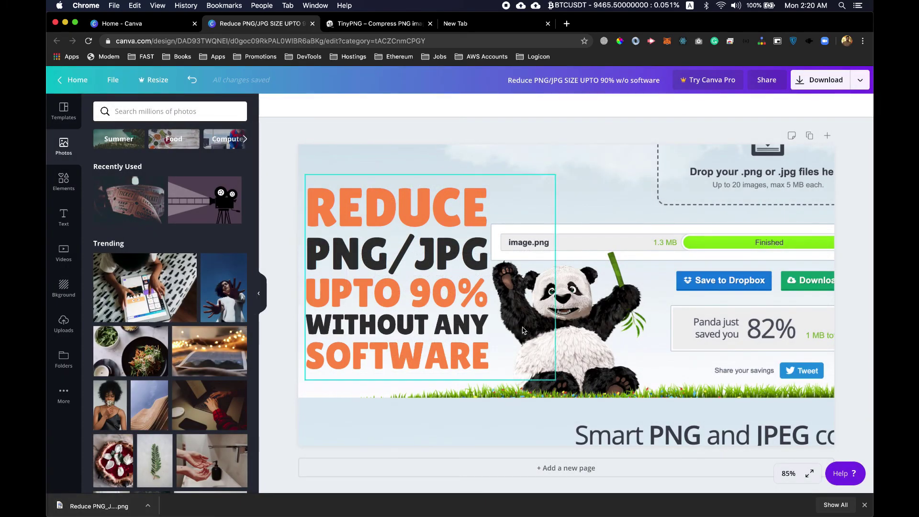